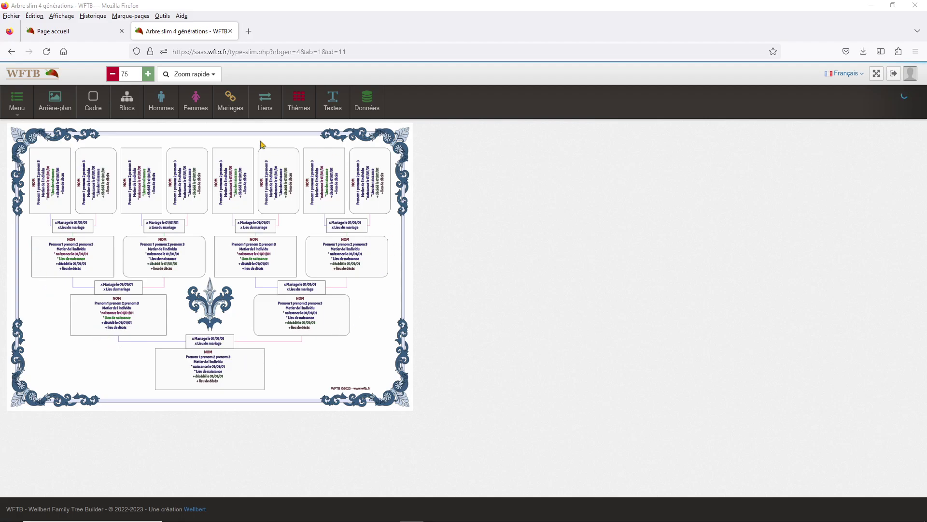
# Set the tree's quick zoom to 200 and open the text settings that apply to all block lines.
pyautogui.click(182, 75)
pyautogui.click(185, 166)
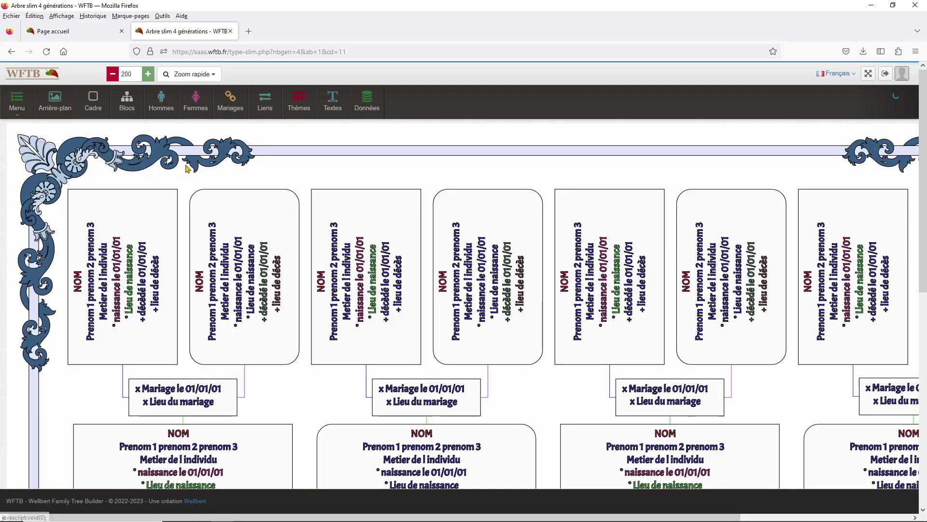
pyautogui.scroll(-2, 267, 232)
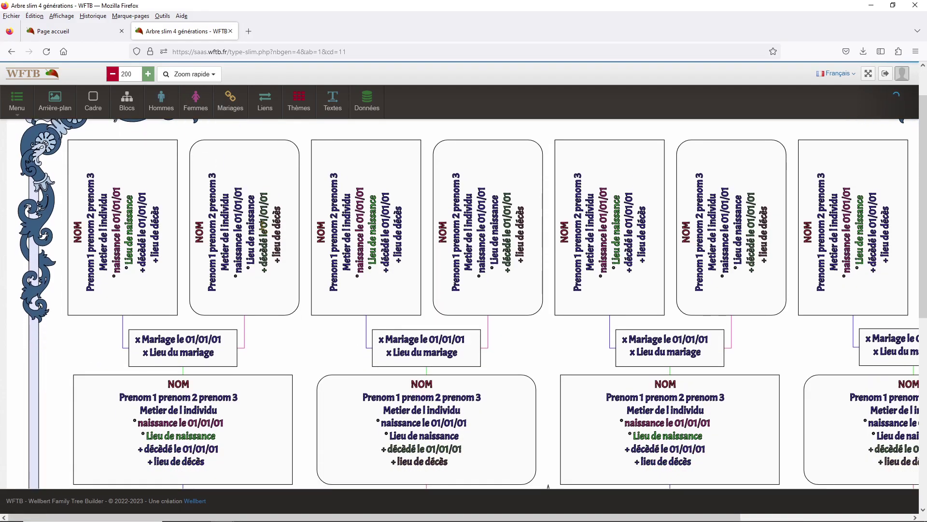
pyautogui.click(336, 105)
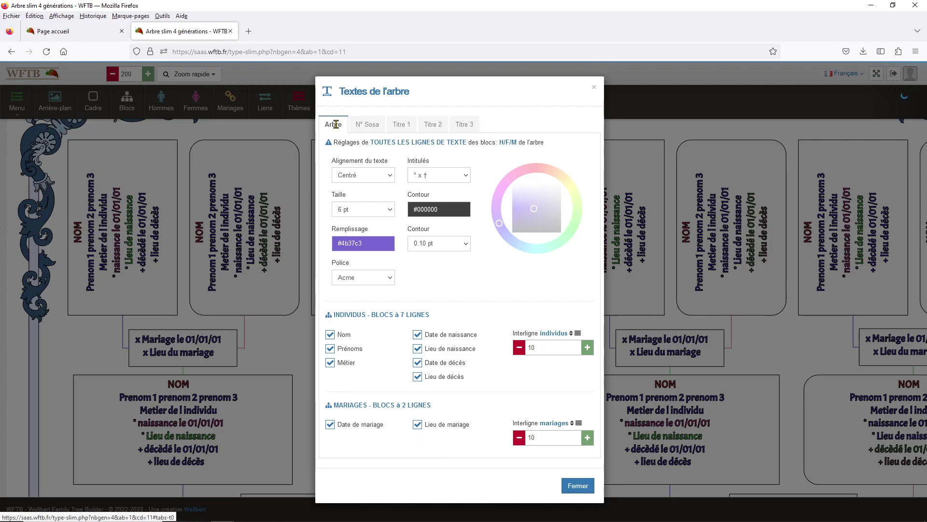
pyautogui.moveTo(372, 142); pyautogui.dragTo(518, 143)
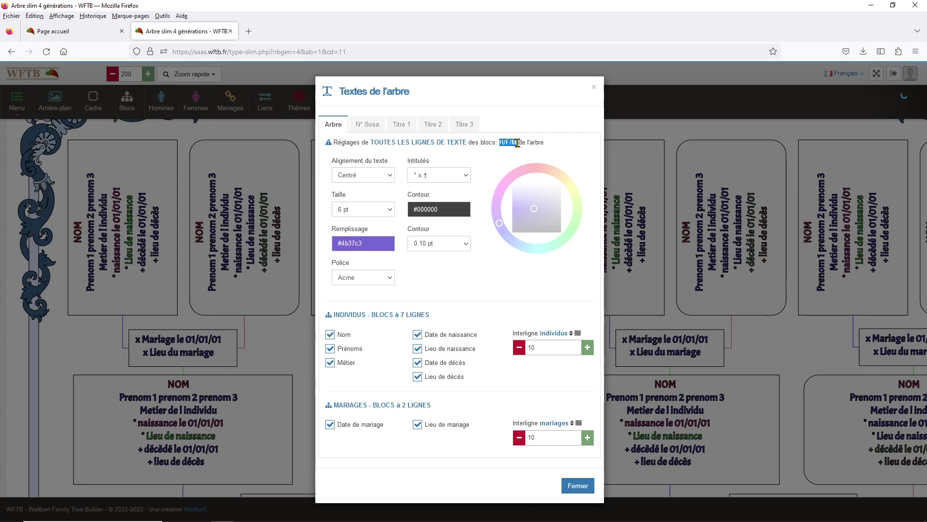
pyautogui.click(489, 153)
# Try the "A gauche" and "A droite" text alignments in the tree blocks and return to "Centré".
pyautogui.click(361, 176)
pyautogui.click(366, 204)
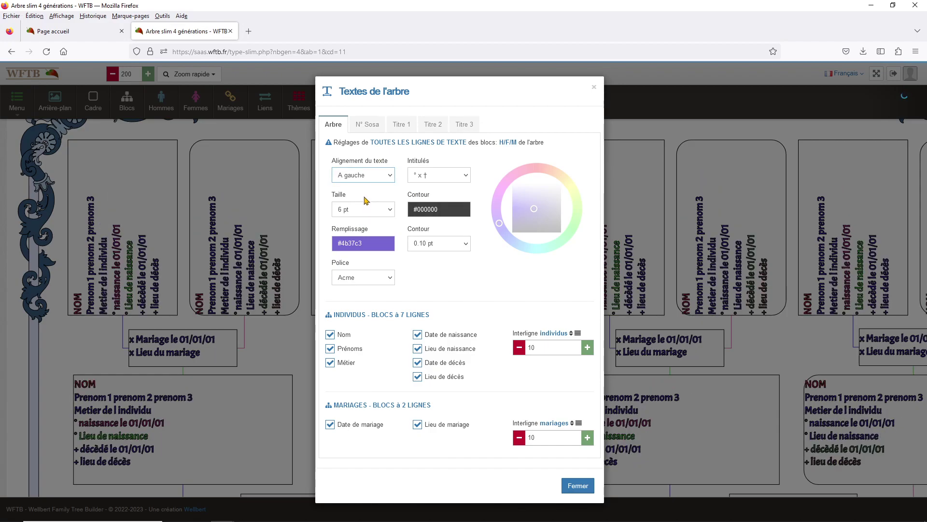
pyautogui.click(366, 177)
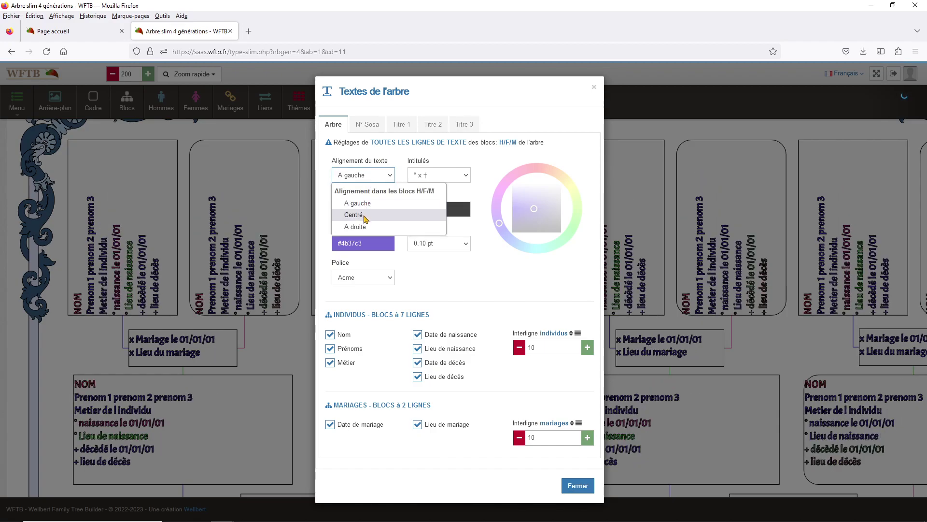
pyautogui.click(363, 224)
pyautogui.click(362, 176)
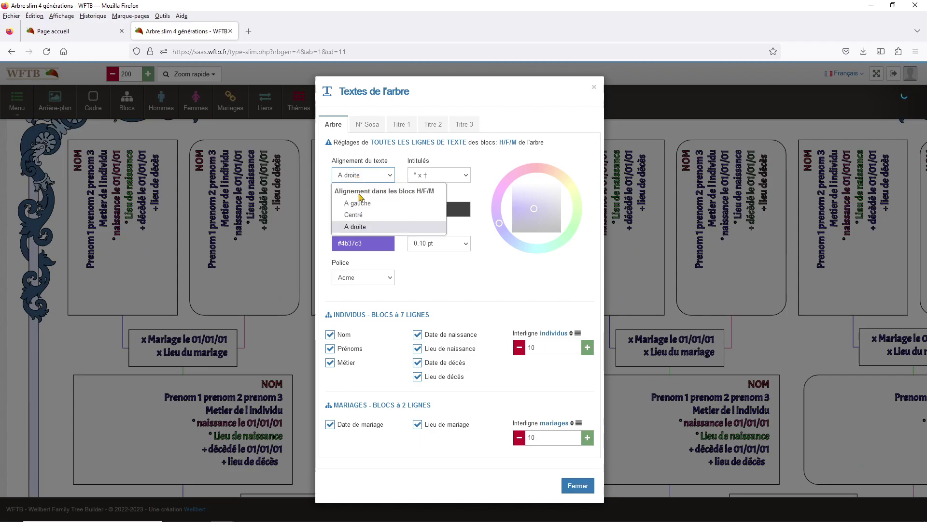
pyautogui.click(364, 215)
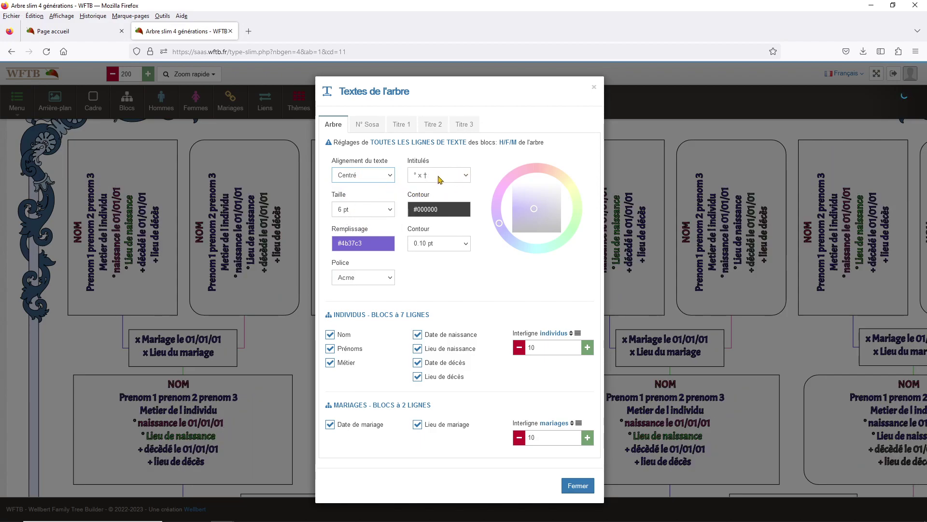
# Try the event label styles "Aucun", "N M D" and "B M D" and return to "° x †".
pyautogui.click(441, 179)
pyautogui.click(437, 203)
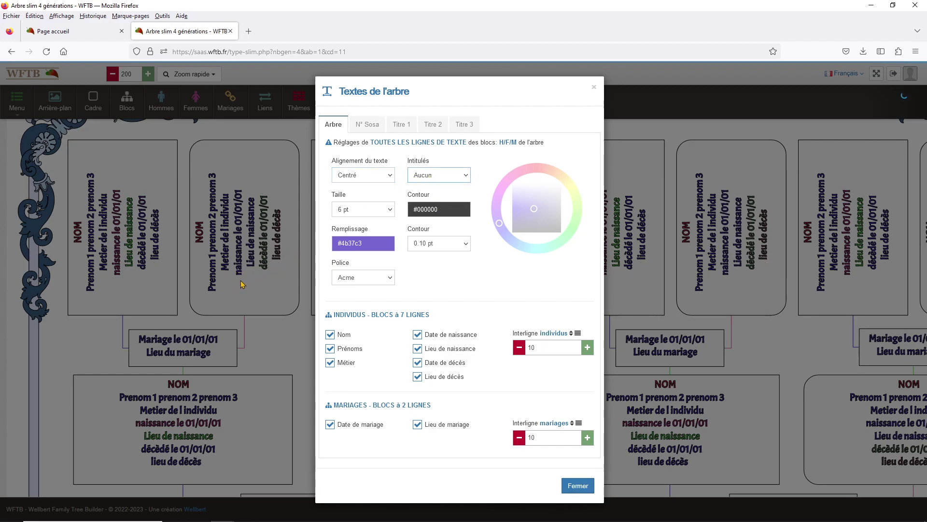
pyautogui.click(434, 176)
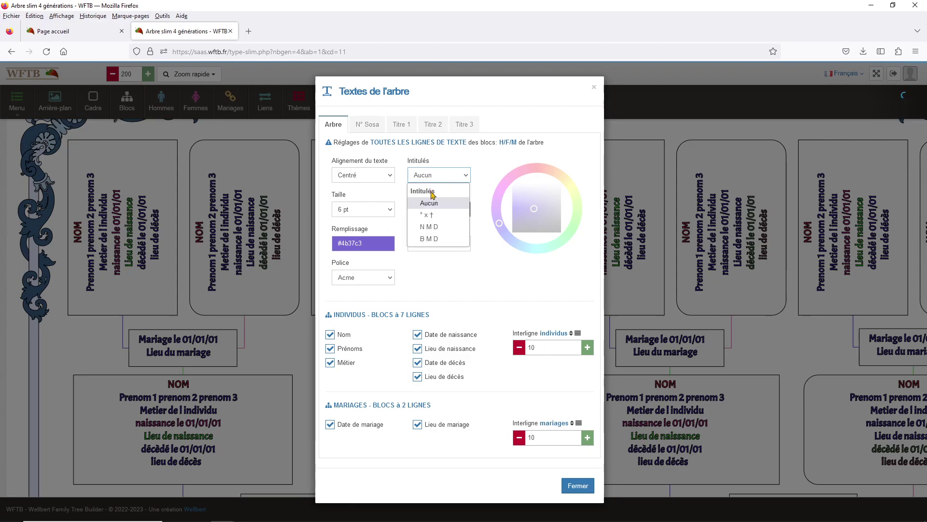
pyautogui.click(432, 228)
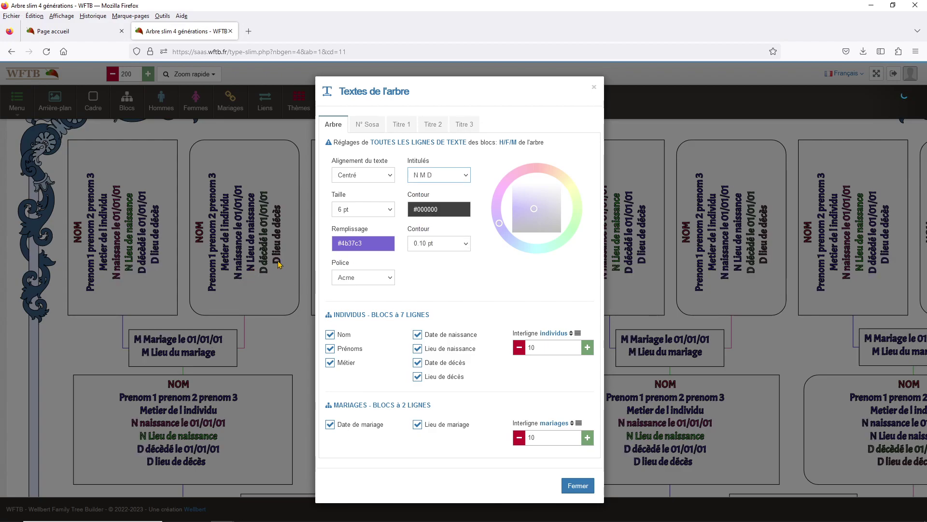
pyautogui.click(440, 177)
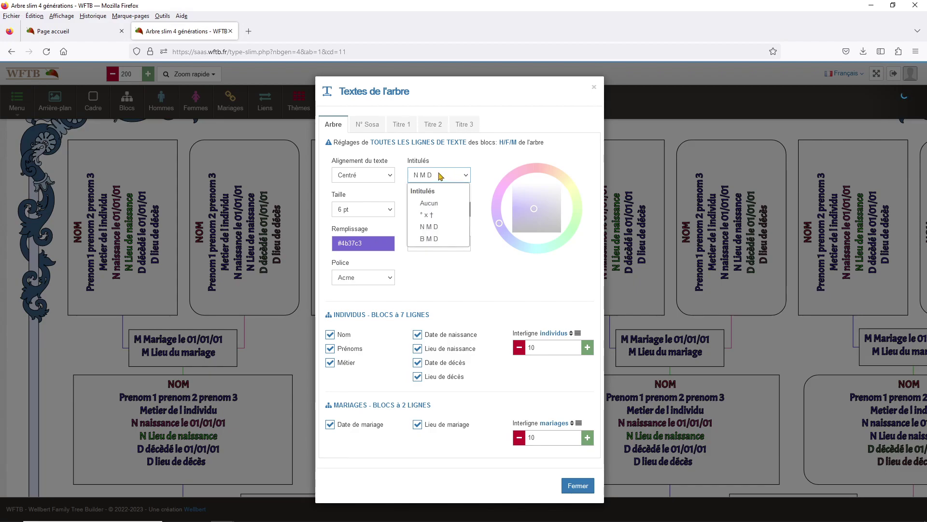
pyautogui.click(438, 239)
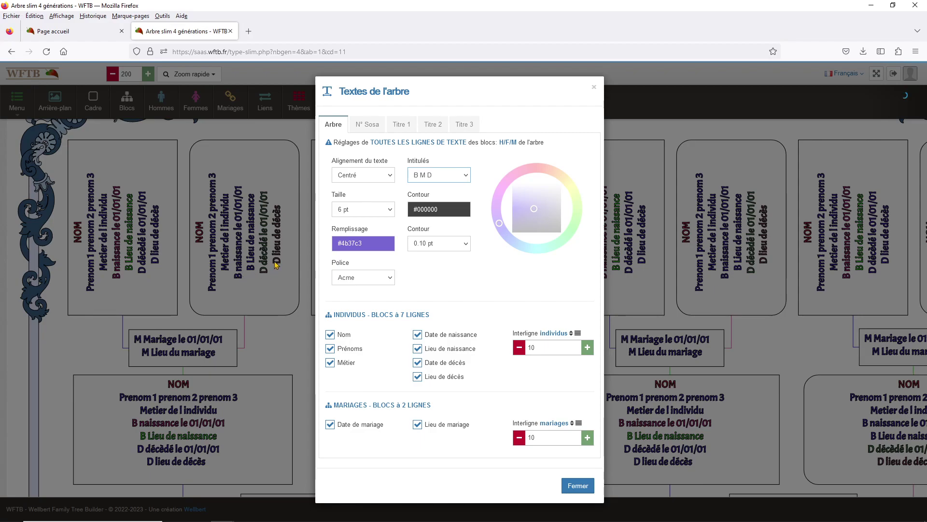
pyautogui.click(438, 179)
pyautogui.click(440, 216)
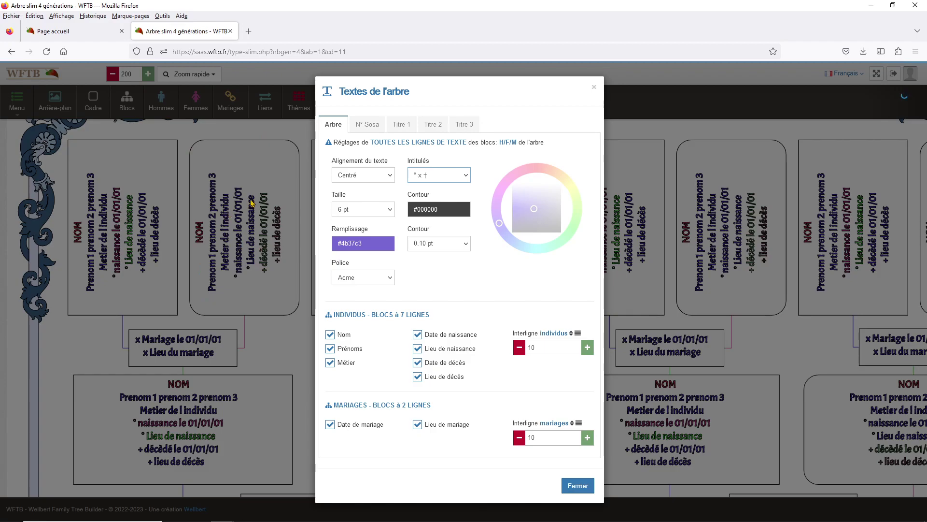
# Try adding a long string of filler characters to the Titre 2 text and delete it again.
pyautogui.click(433, 125)
pyautogui.click(404, 156)
pyautogui.write('sfdg')
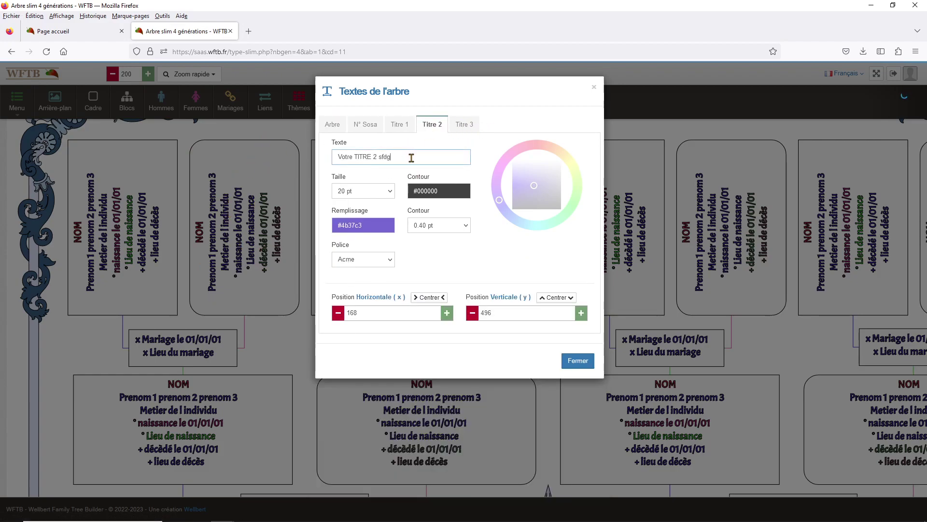
pyautogui.write('jsfgjsfgjsfyjzsr zrthjsrthjzrthjzrgjrsjsryjsryj')
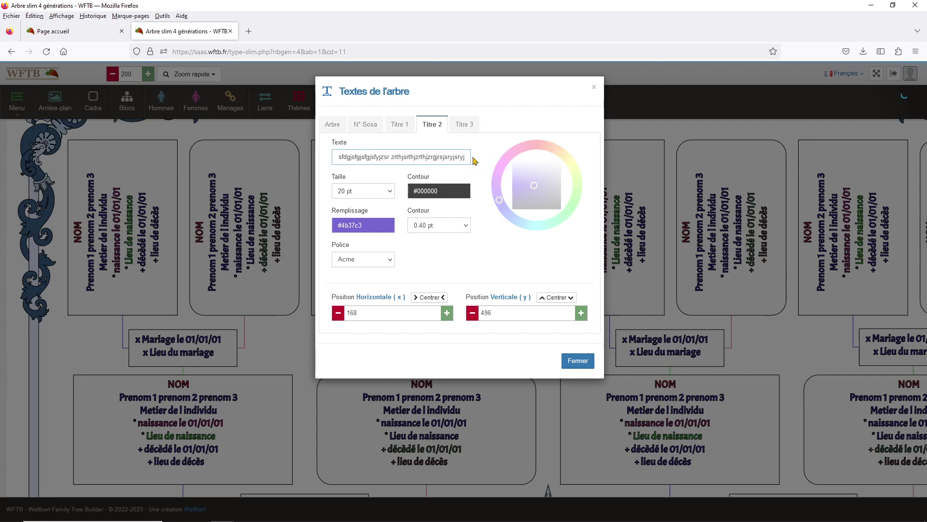
pyautogui.press('BackSpace')
pyautogui.press('BackSpace')
pyautogui.press('BackSpace')
pyautogui.press('BackSpace')
pyautogui.press('BackSpace')
pyautogui.press('BackSpace')
pyautogui.press('BackSpace')
pyautogui.press('BackSpace')
pyautogui.press('BackSpace')
pyautogui.press('BackSpace')
pyautogui.press('BackSpace')
pyautogui.press('BackSpace')
pyautogui.press('BackSpace')
pyautogui.press('BackSpace')
pyautogui.press('BackSpace')
pyautogui.press('BackSpace')
pyautogui.press('BackSpace')
pyautogui.press('BackSpace')
pyautogui.press('BackSpace')
pyautogui.press('BackSpace')
pyautogui.press('BackSpace')
pyautogui.press('BackSpace')
pyautogui.press('BackSpace')
pyautogui.press('BackSpace')
pyautogui.press('BackSpace')
pyautogui.press('BackSpace')
pyautogui.press('BackSpace')
pyautogui.press('BackSpace')
pyautogui.press('BackSpace')
pyautogui.press('BackSpace')
pyautogui.press('BackSpace')
pyautogui.press('BackSpace')
pyautogui.press('BackSpace')
pyautogui.press('BackSpace')
pyautogui.press('BackSpace')
pyautogui.press('BackSpace')
pyautogui.press('BackSpace')
pyautogui.press('BackSpace')
pyautogui.press('BackSpace')
pyautogui.press('BackSpace')
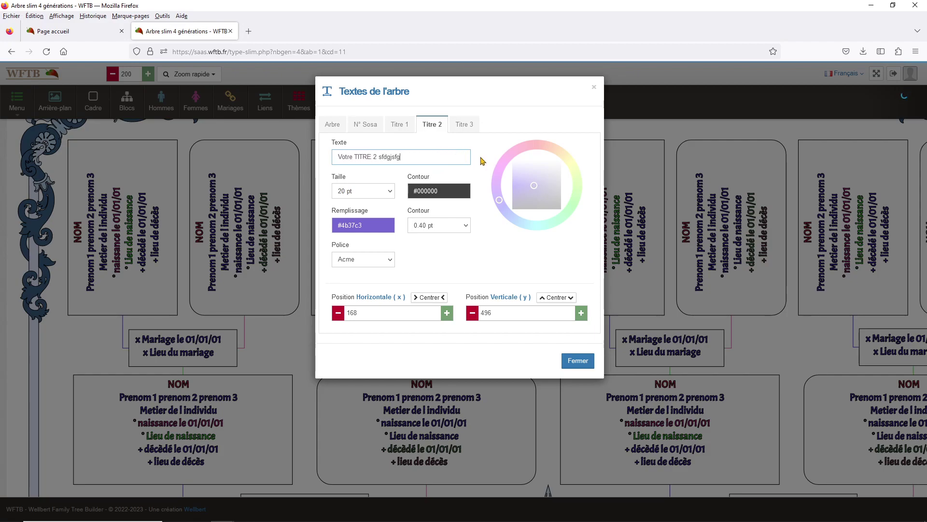
# Try a 10 pt font size for all of the tree's block text and settle on 7 pt.
pyautogui.click(333, 125)
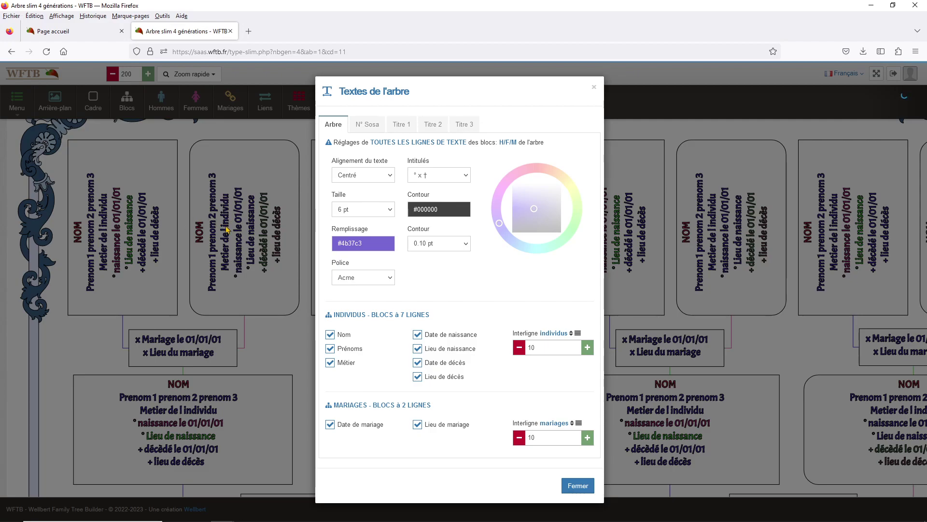
pyautogui.click(366, 210)
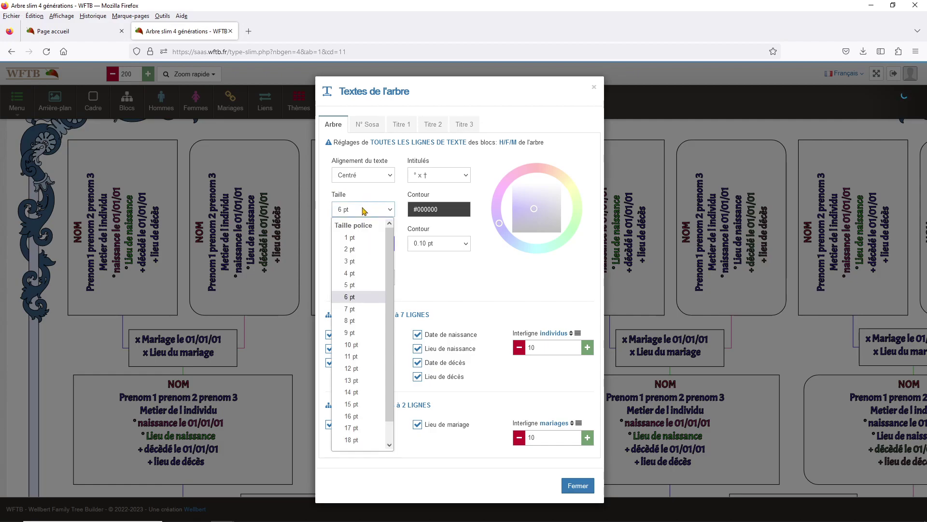
pyautogui.click(357, 345)
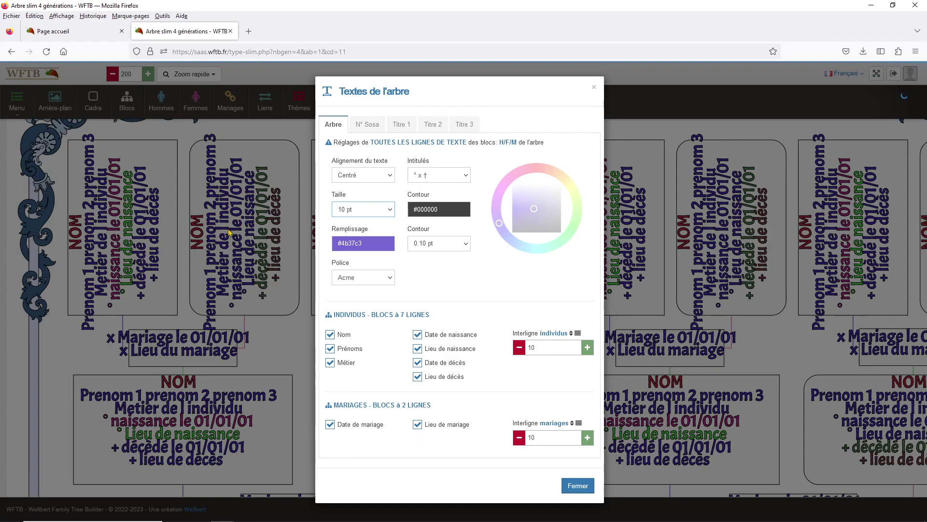
pyautogui.click(366, 210)
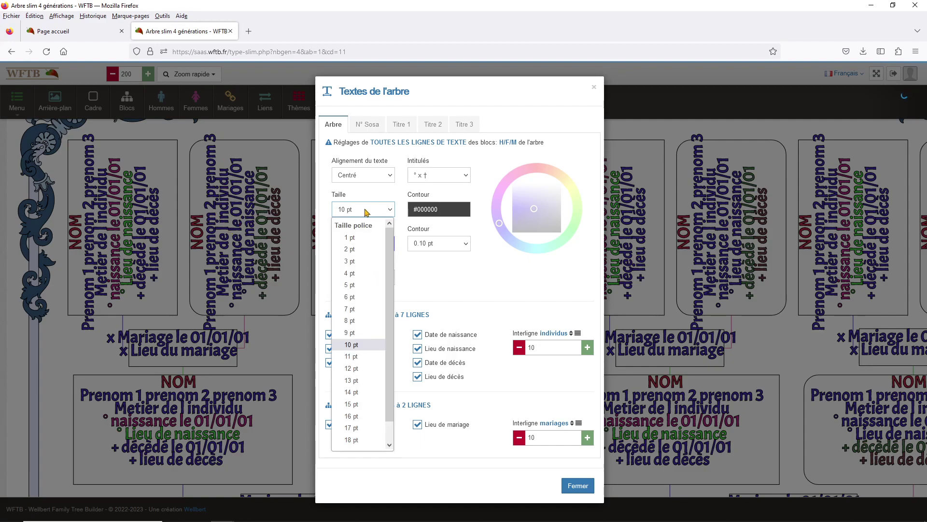
pyautogui.click(362, 310)
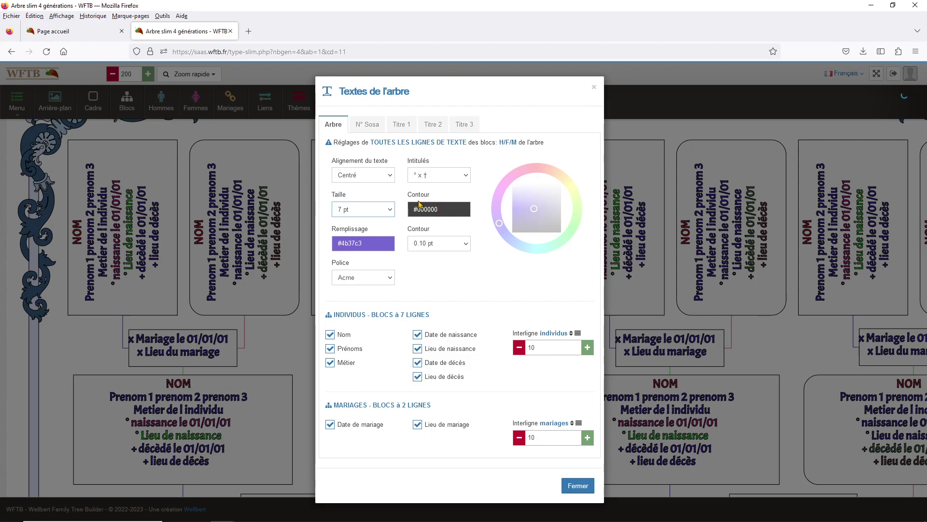
# Try text outline thicknesses of 0.50 pt and 0.80 pt on the tree blocks and settle on 0.15 pt.
pyautogui.click(450, 208)
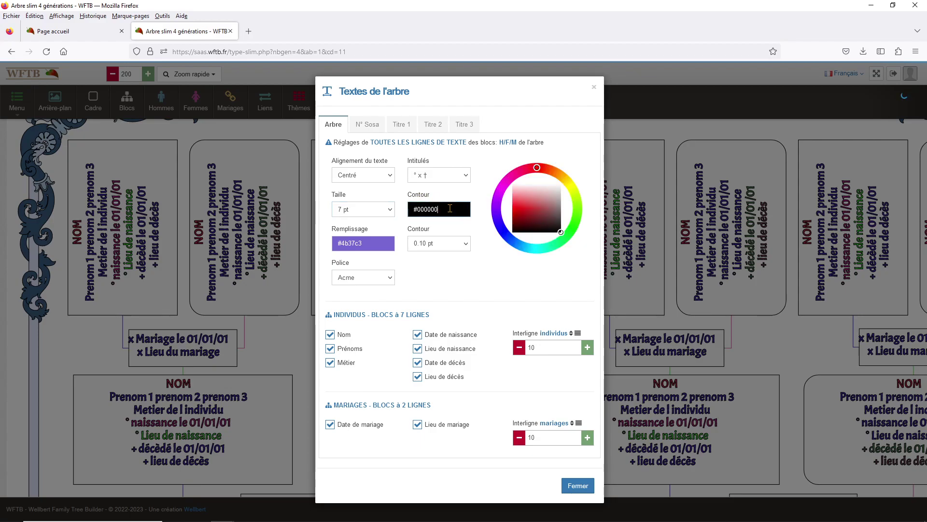
pyautogui.click(449, 243)
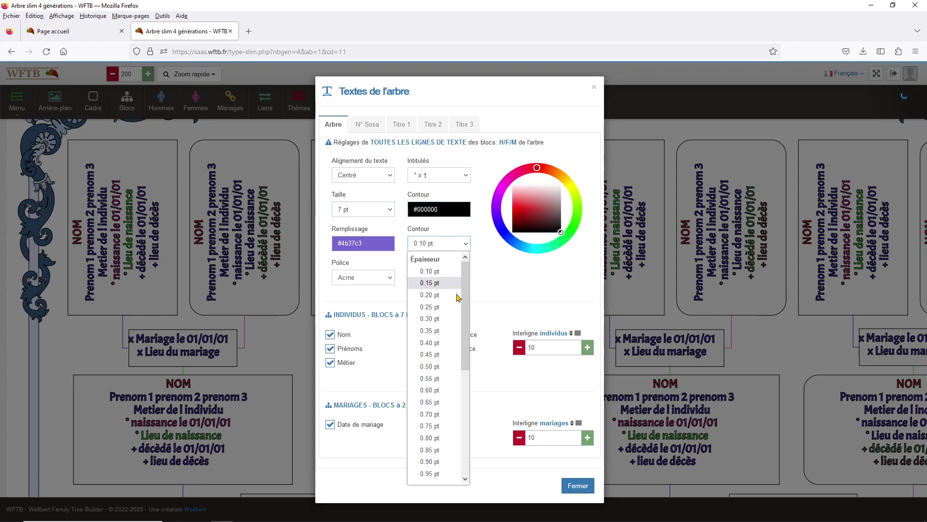
pyautogui.click(444, 369)
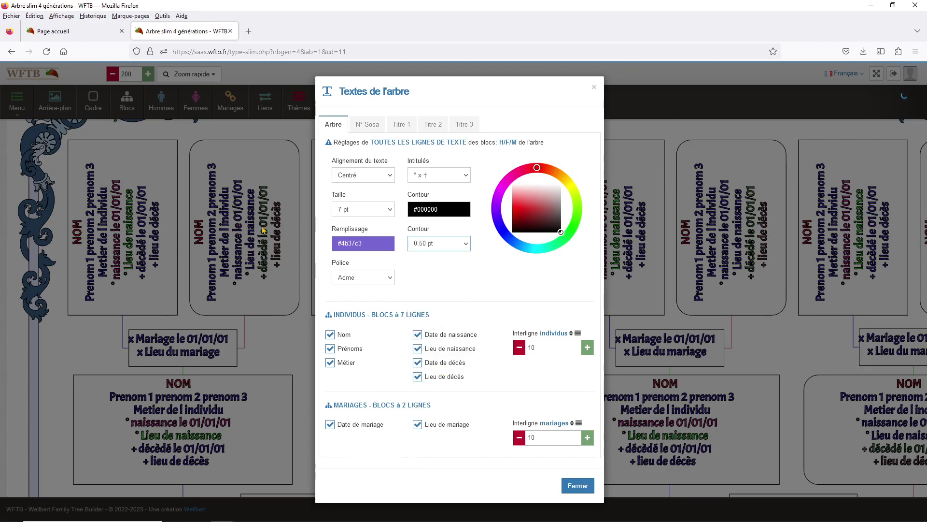
pyautogui.click(446, 243)
pyautogui.click(441, 438)
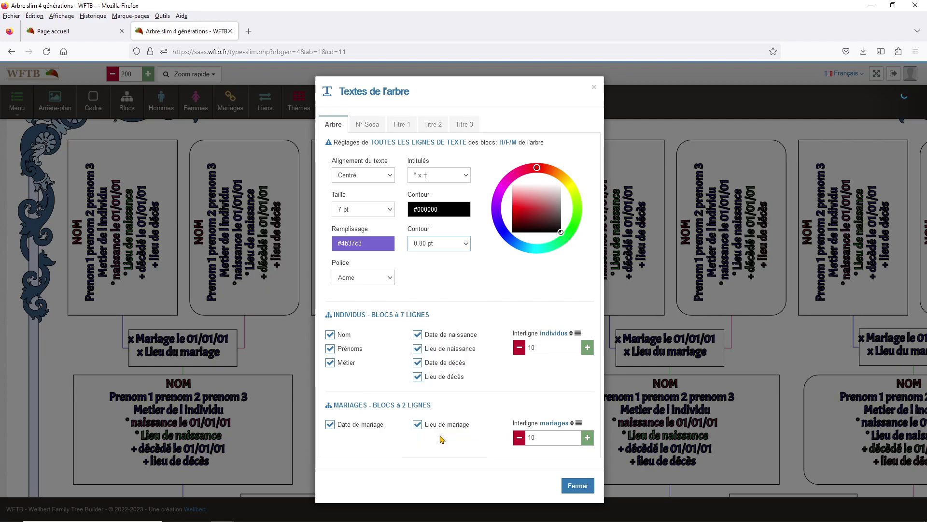
pyautogui.click(442, 244)
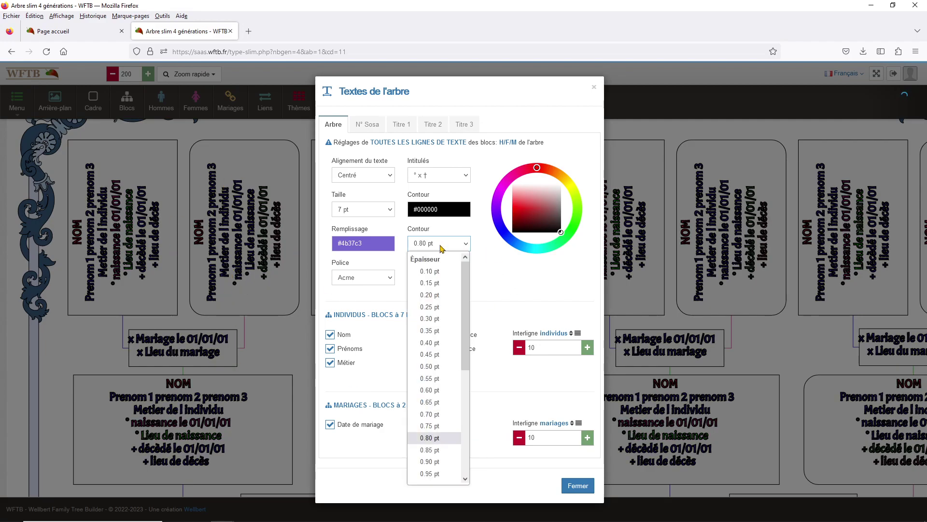
pyautogui.click(442, 284)
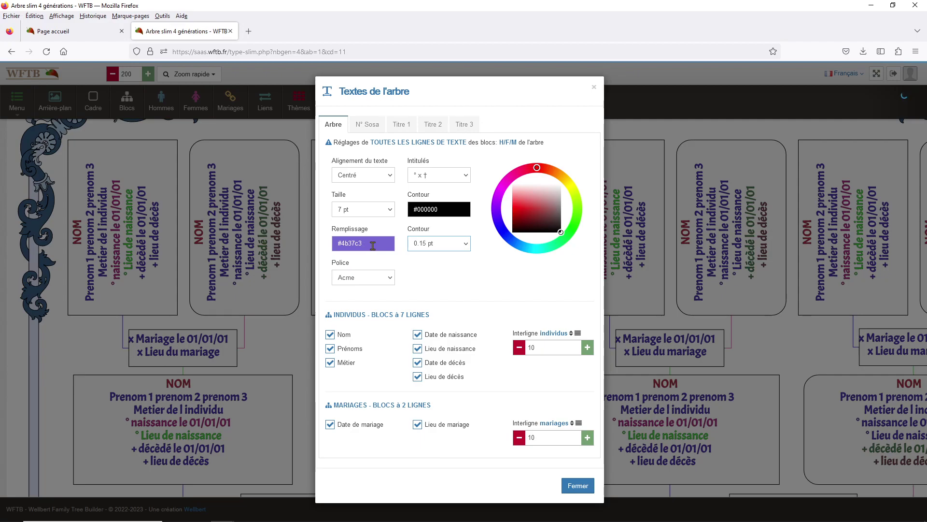
# Try several fill colours for all block text, including yellow, and settle on the green #3d8033.
pyautogui.click(373, 245)
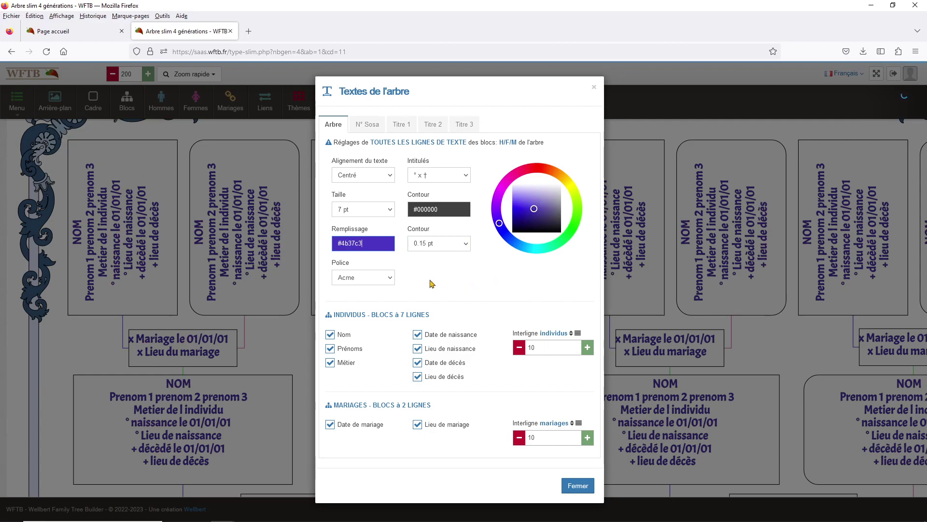
pyautogui.click(516, 175)
pyautogui.moveTo(516, 174); pyautogui.dragTo(569, 184)
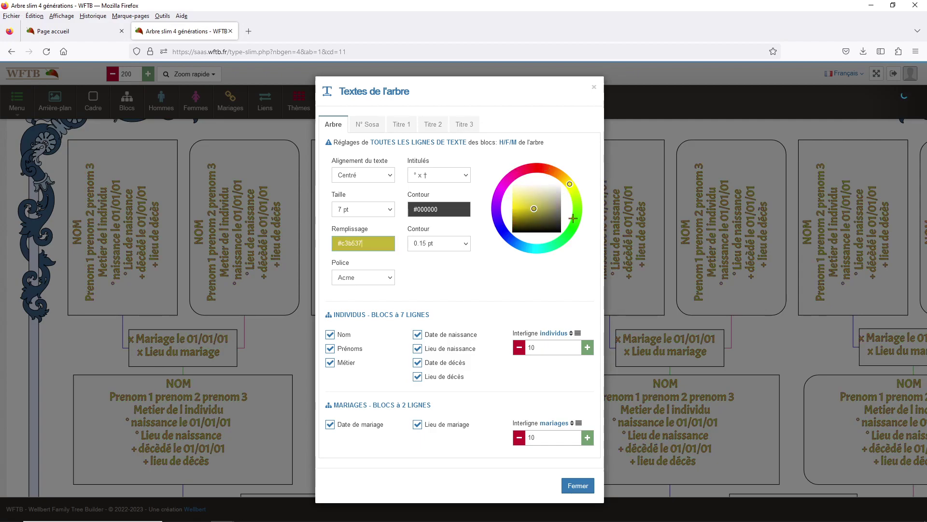
pyautogui.click(574, 223)
pyautogui.click(530, 221)
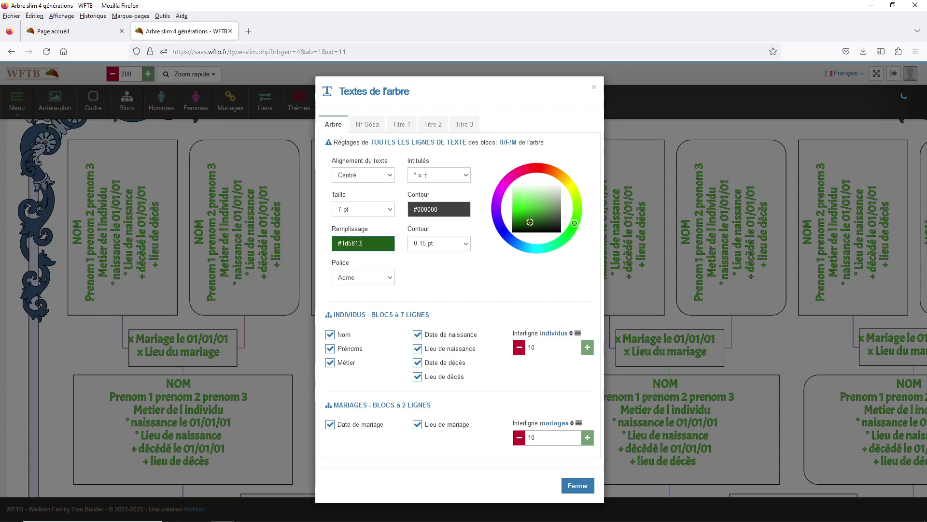
pyautogui.click(527, 194)
pyautogui.click(539, 215)
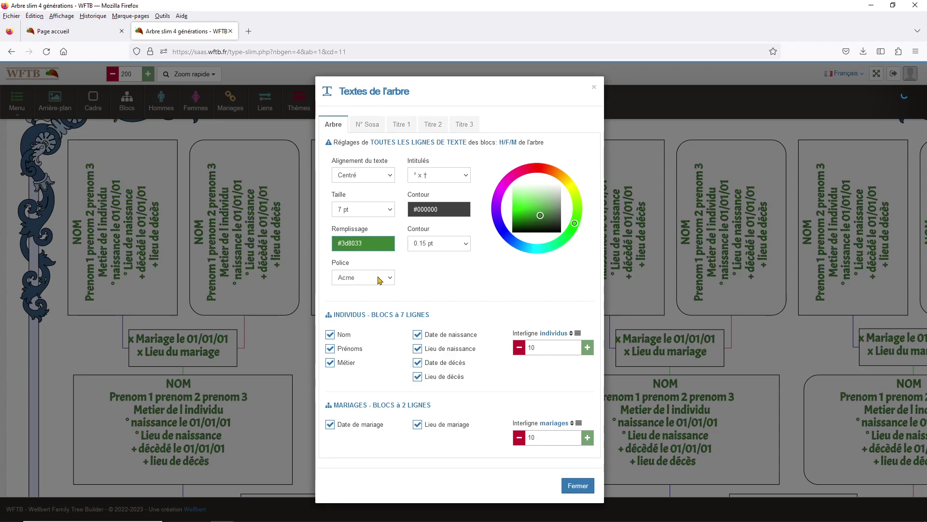
# Try the Arial, Hemi Head, Courier New, Margarine and Promocyja fonts on all of the tree's block text.
pyautogui.click(358, 279)
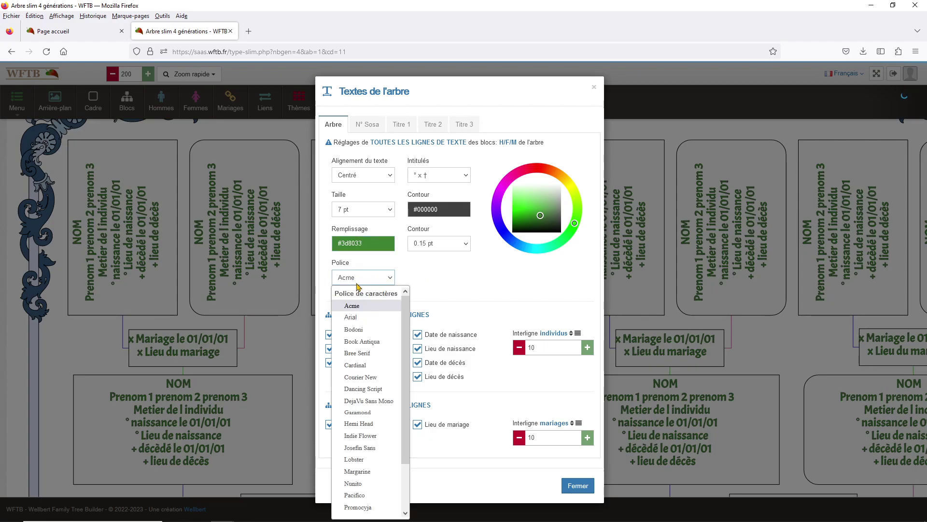
pyautogui.click(368, 317)
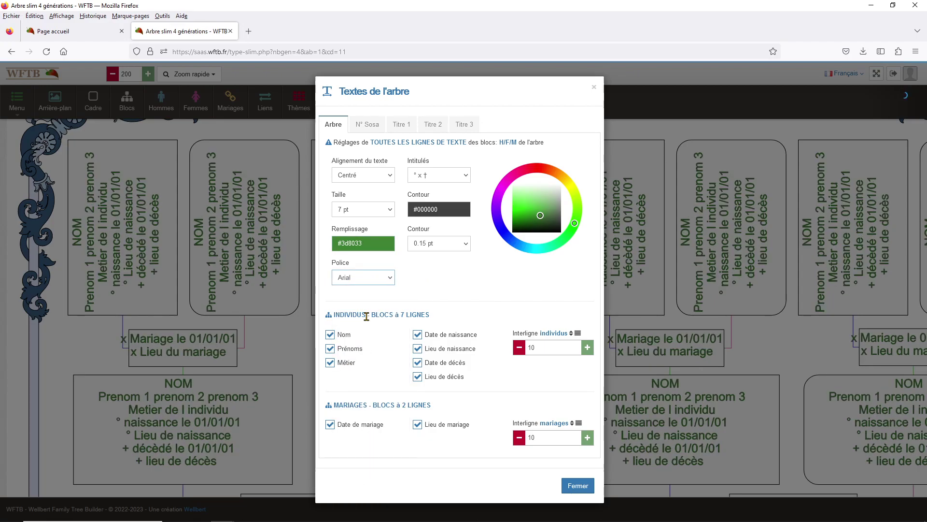
pyautogui.click(368, 277)
pyautogui.scroll(-2, 373, 377)
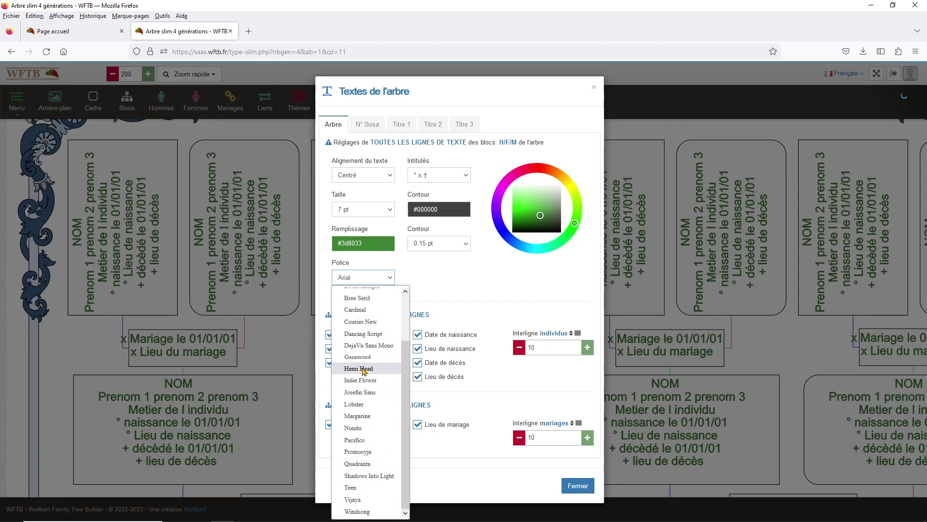
pyautogui.click(370, 369)
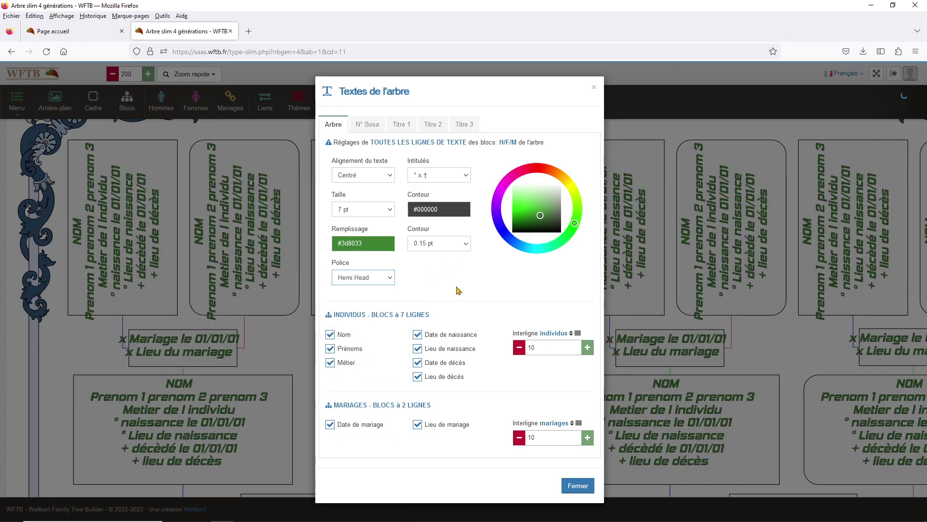
pyautogui.click(367, 278)
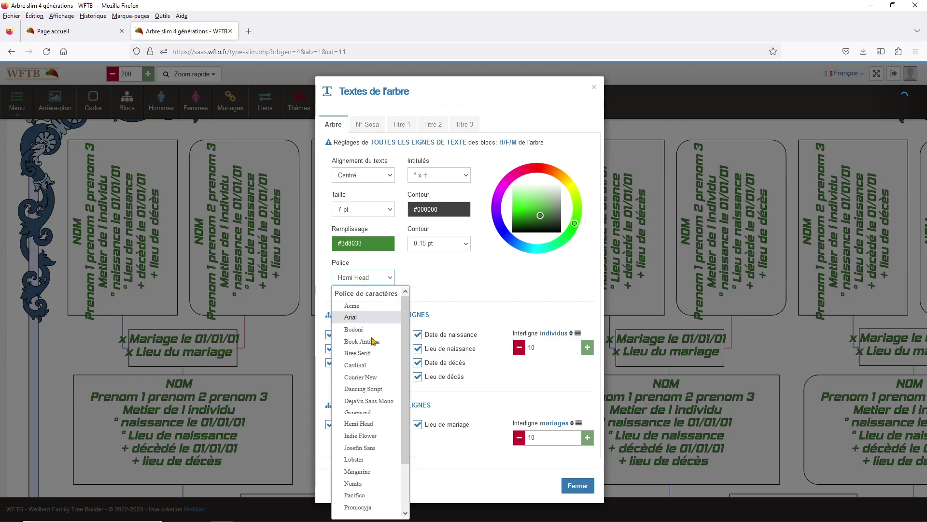
pyautogui.click(361, 377)
pyautogui.click(376, 280)
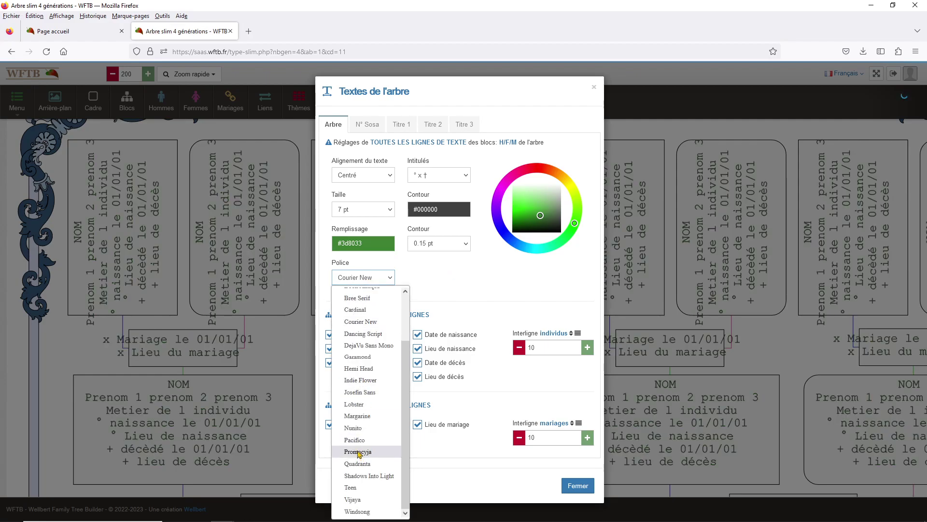
pyautogui.click(357, 415)
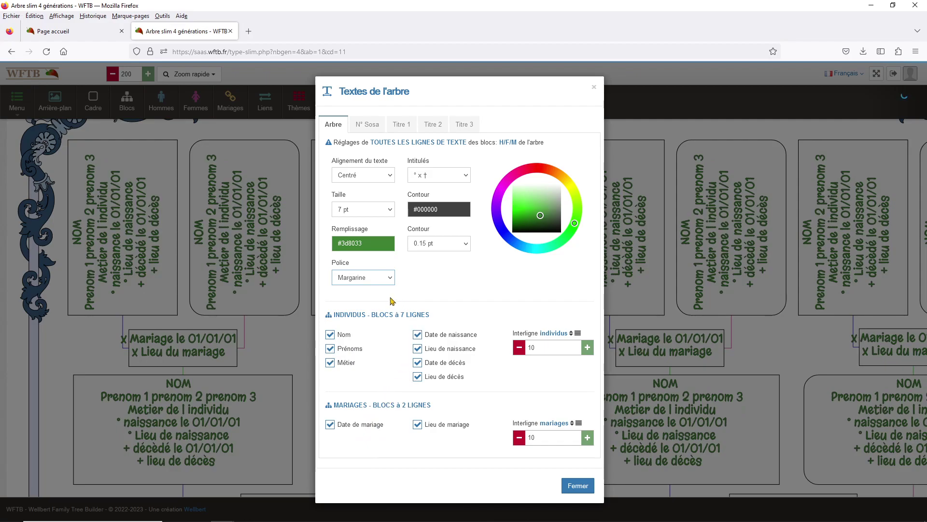
pyautogui.click(365, 273)
pyautogui.scroll(-2, 363, 347)
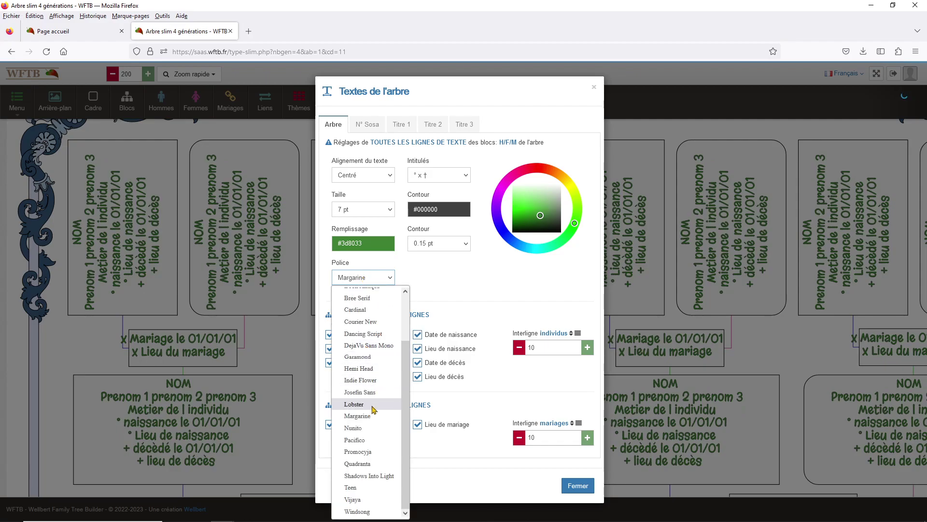
pyautogui.click(365, 452)
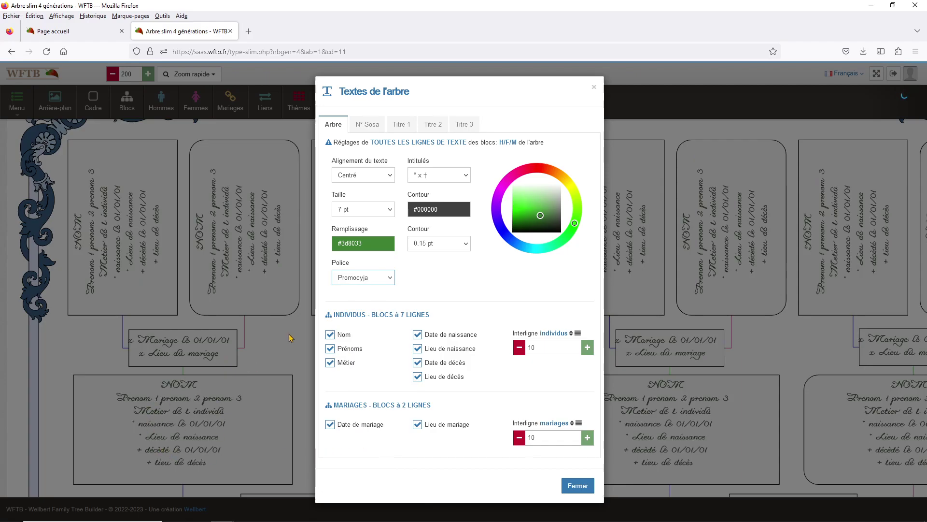
# Set the font of all the tree's block text to Lobster and close the text settings.
pyautogui.click(372, 279)
pyautogui.scroll(-3, 367, 333)
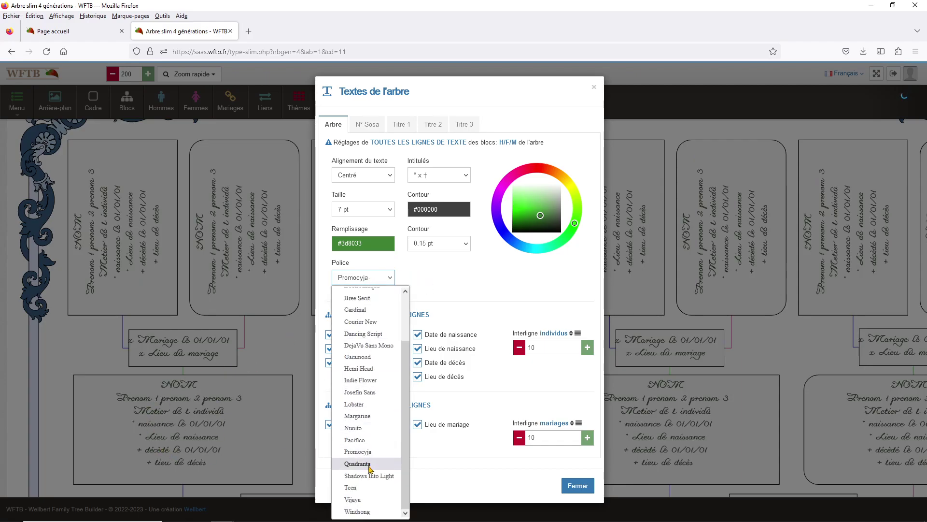
pyautogui.click(367, 408)
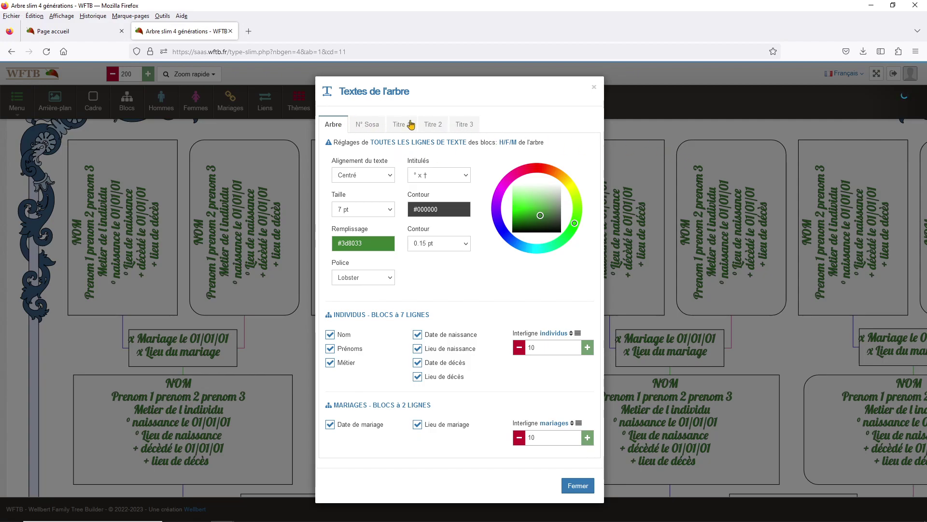
pyautogui.click(653, 163)
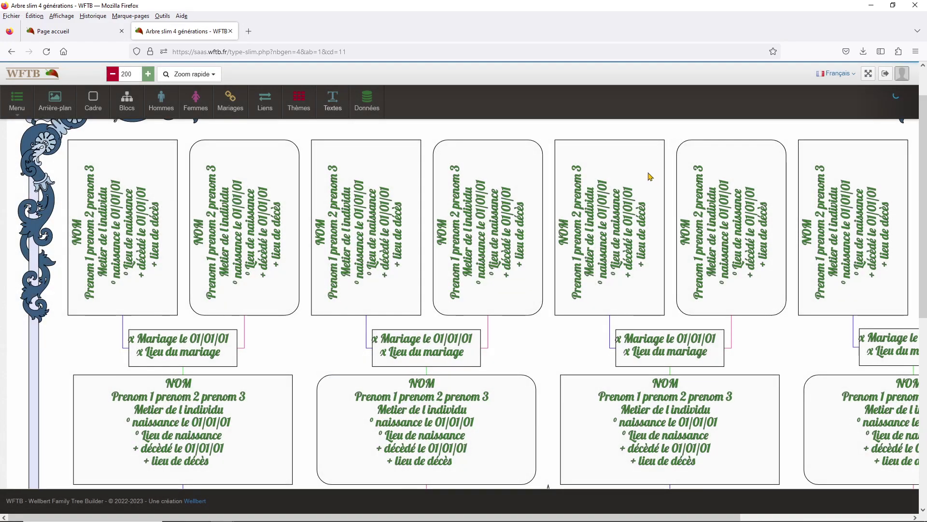